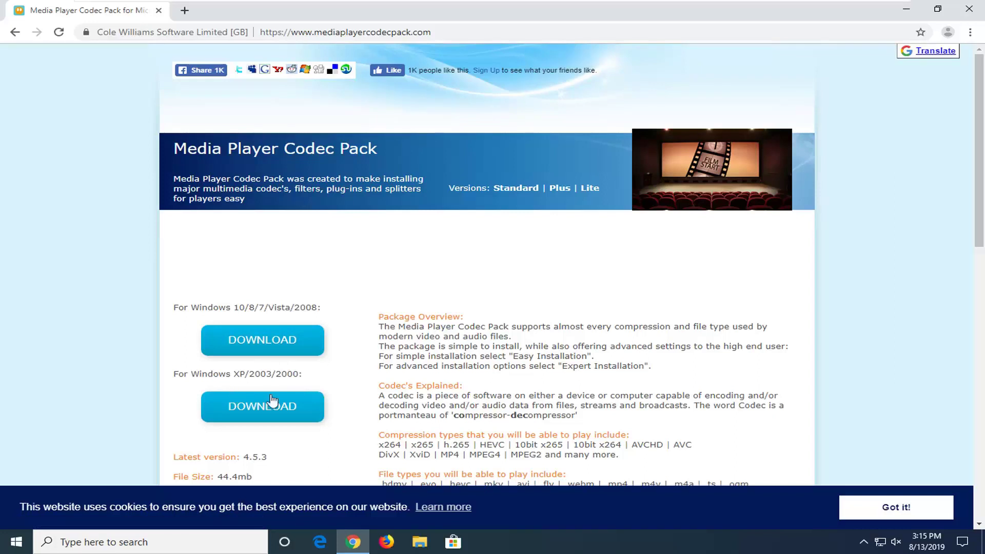
# Download the 44.5 MB codec pack installer for Windows 10/8/7/Vista/2008.
pyautogui.click(295, 351)
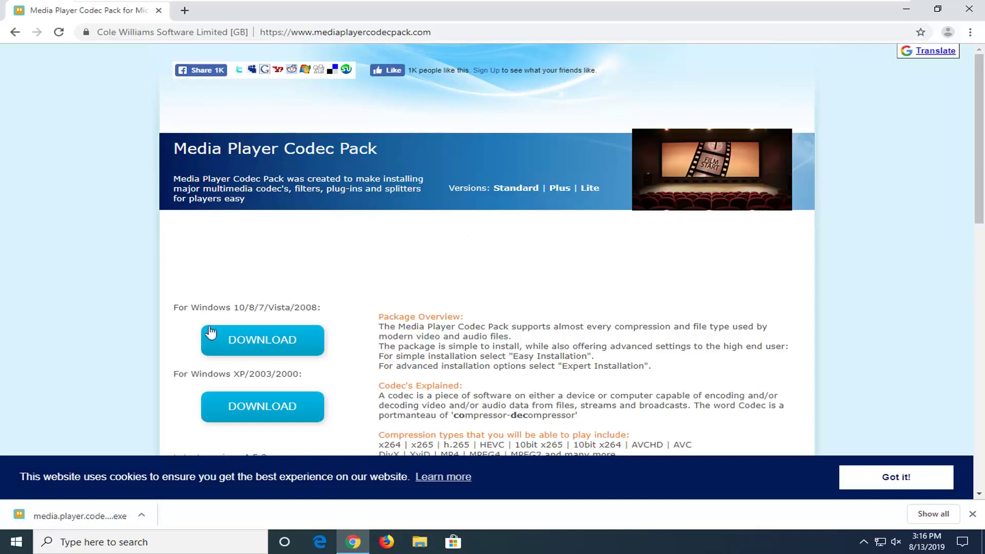
# Run the downloaded installer, approve the UAC prompt, and minimize Chrome.
pyautogui.click(74, 516)
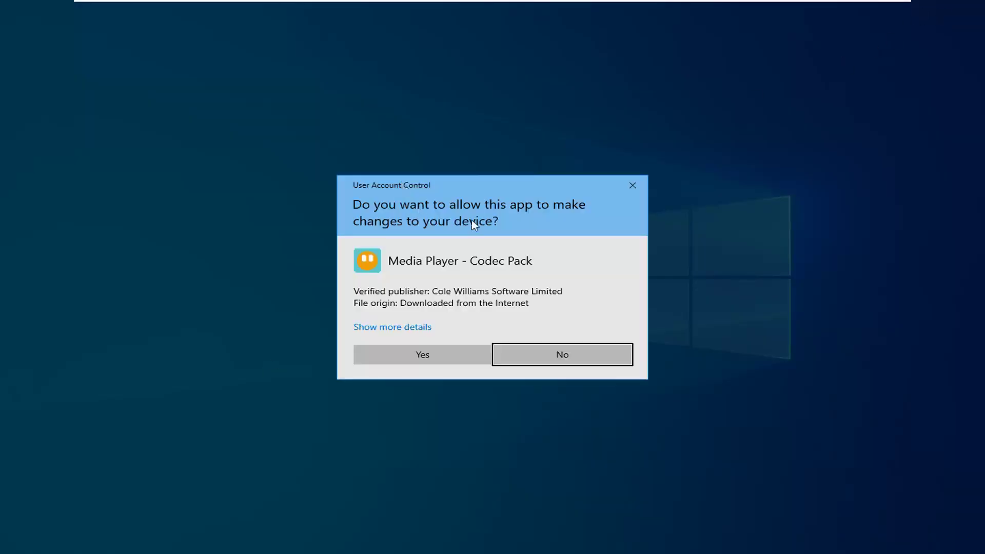
pyautogui.click(428, 360)
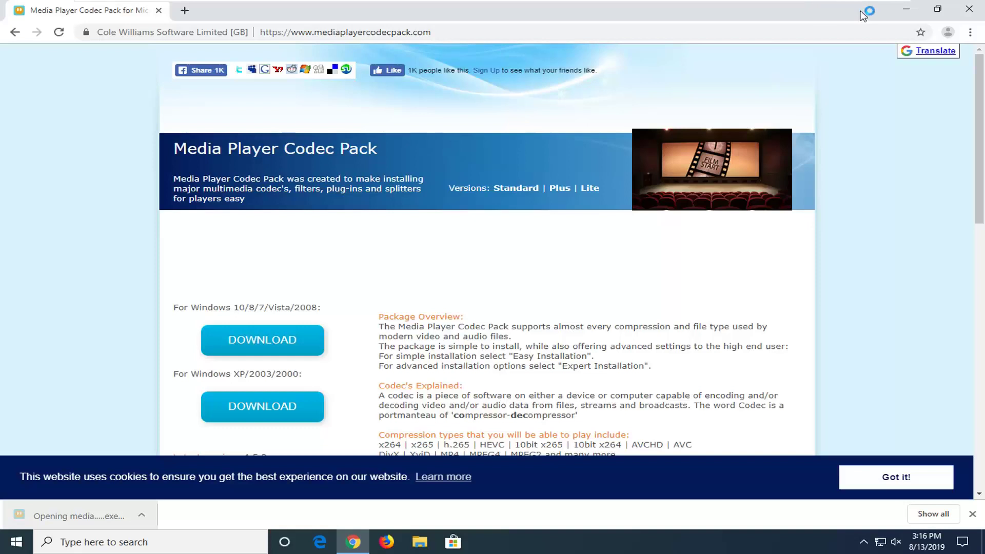
pyautogui.click(903, 13)
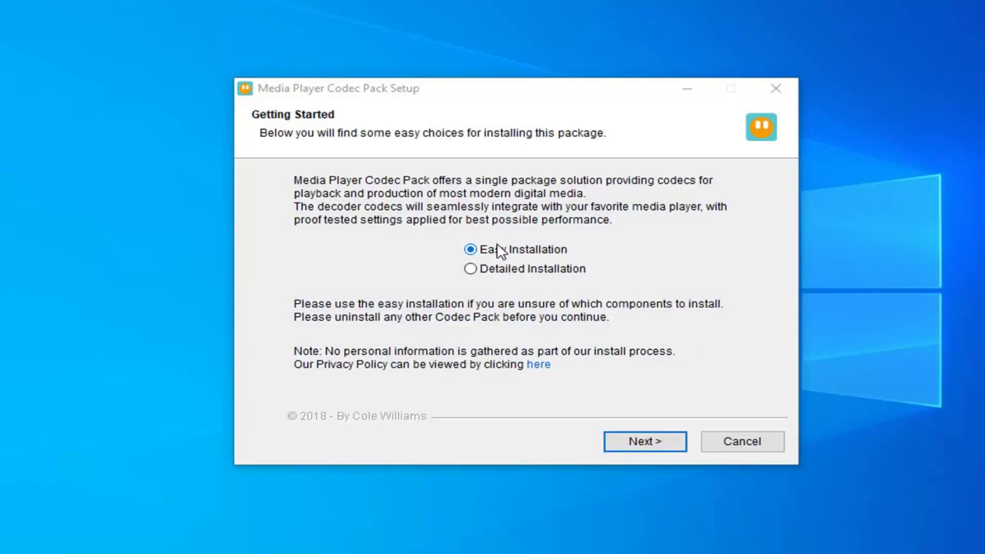
# Use Easy Installation, accept the license, and install the default components.
pyautogui.click(647, 446)
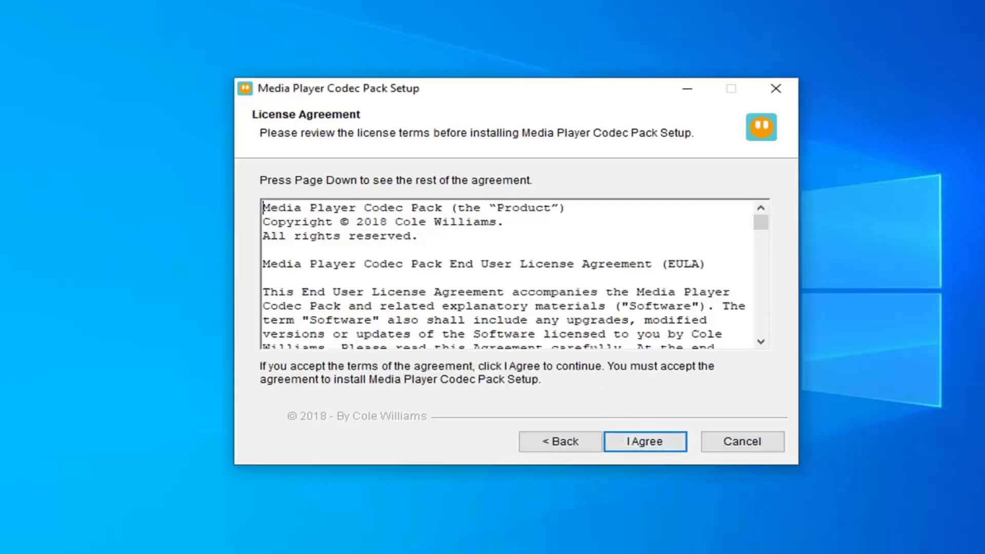
pyautogui.press('pagedown')
pyautogui.click(623, 435)
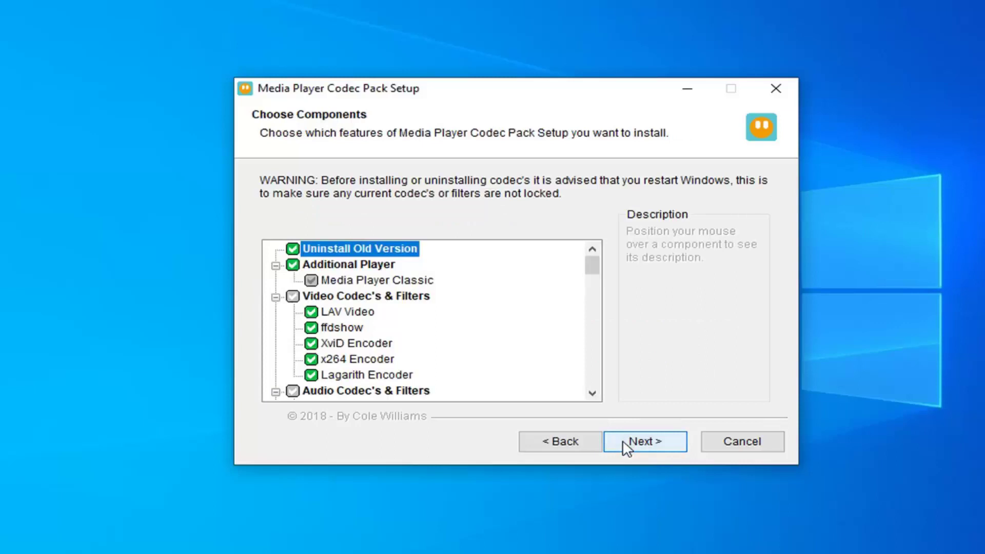
pyautogui.click(632, 443)
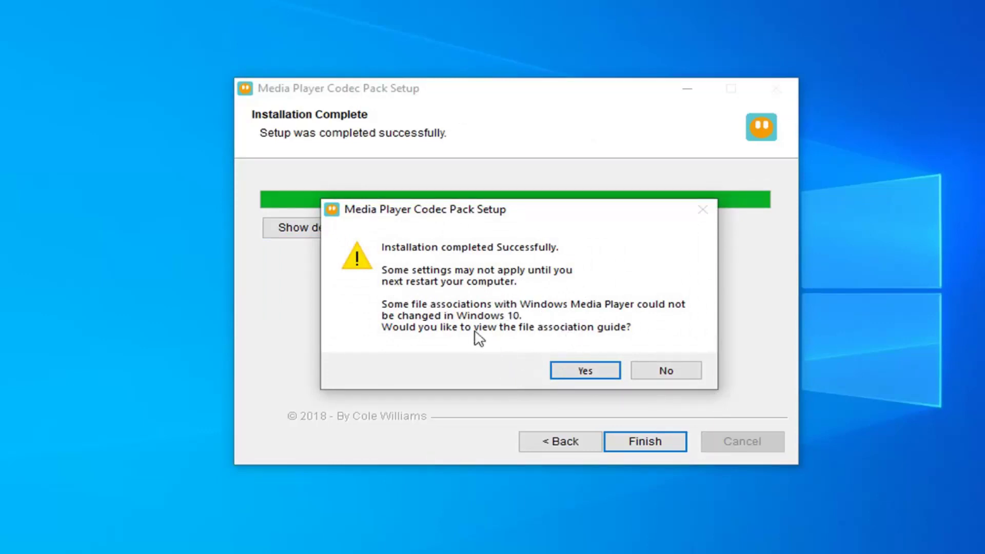
# Decline the file association guide so setup closes to the desktop.
pyautogui.click(666, 373)
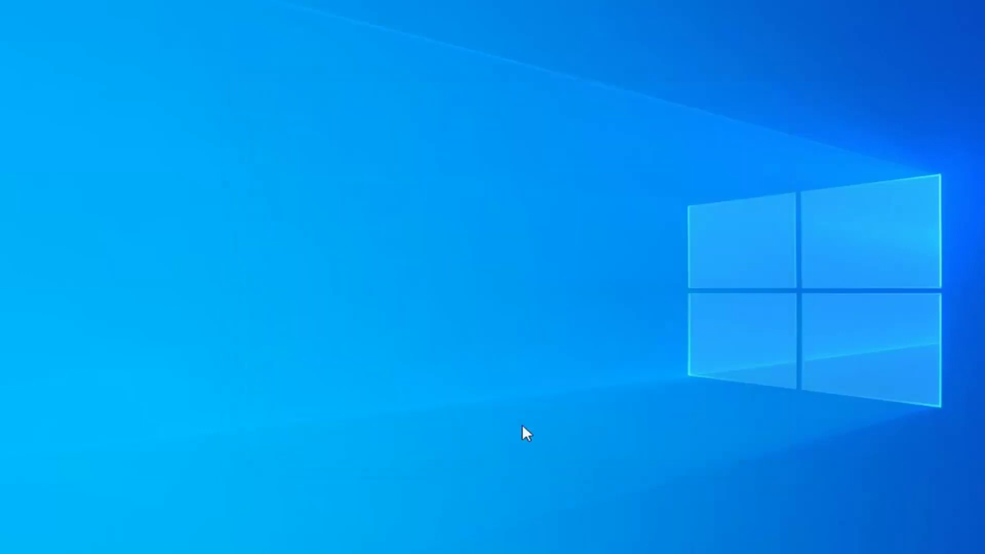